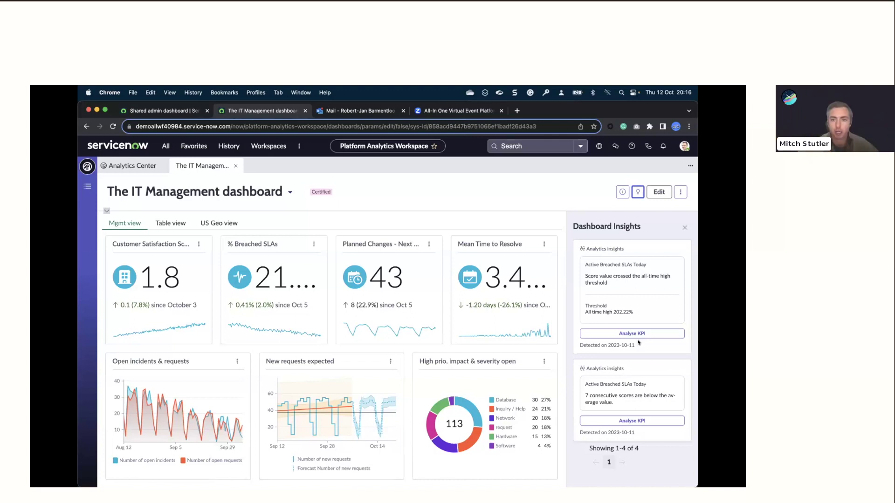
- Close the dashboard insights and start a new visualization from the Data Visualizations list, opening its data source selection
click(684, 227)
click(158, 167)
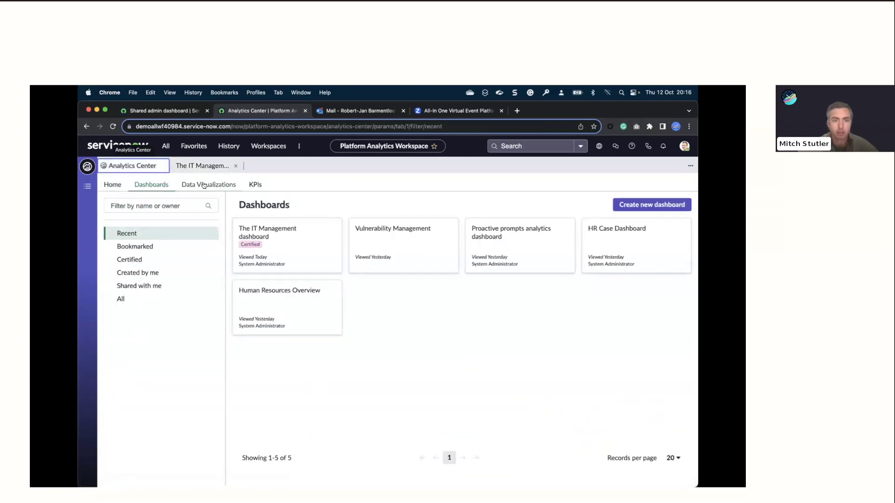
click(230, 184)
click(677, 204)
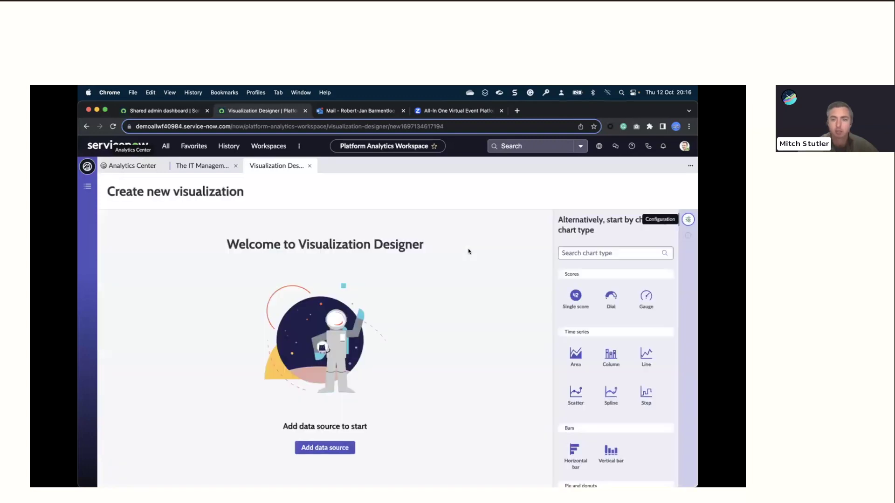
click(350, 447)
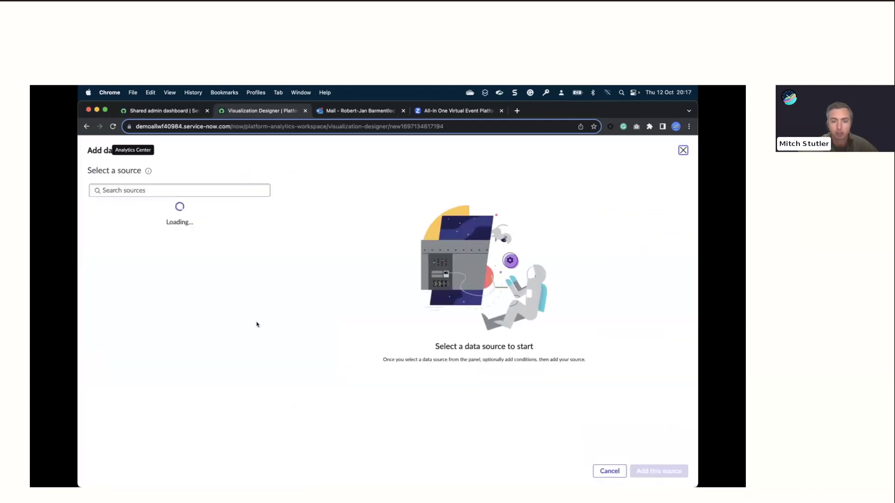
click(92, 204)
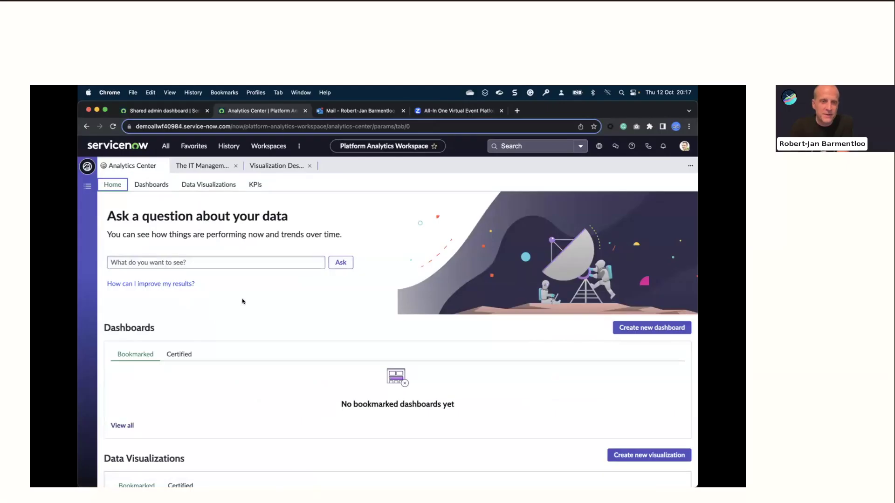
- Create another new visualization from the Analytics Center's Data Visualizations list and open its data source selection
click(204, 186)
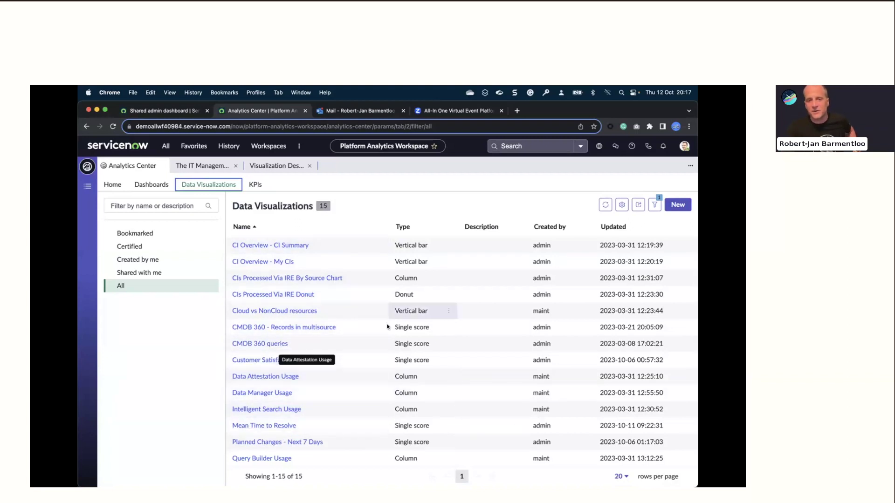
mouse_move(406, 480)
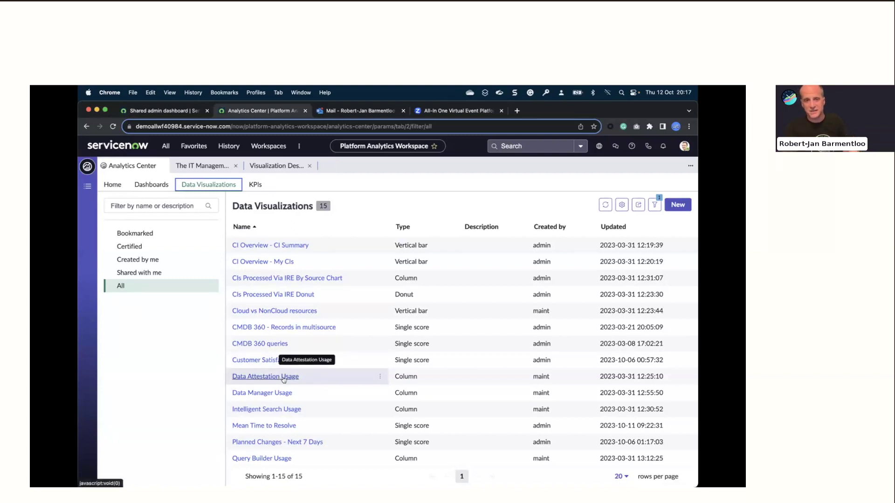
click(677, 204)
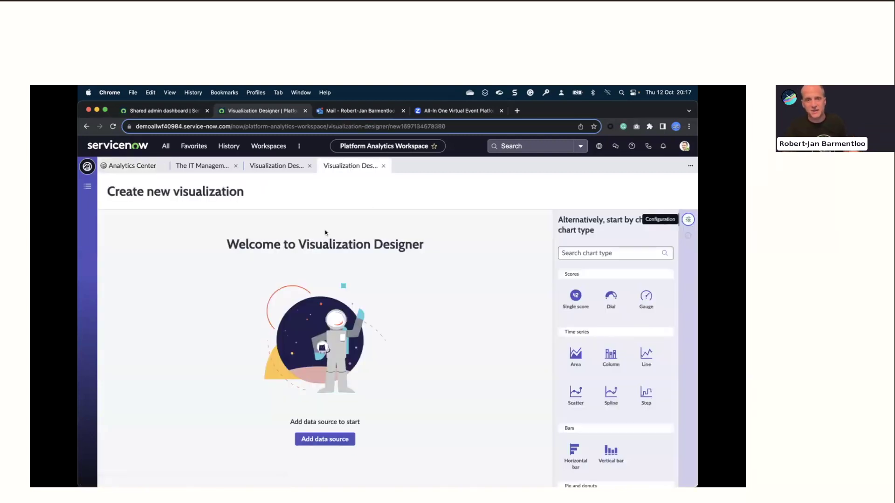
click(324, 442)
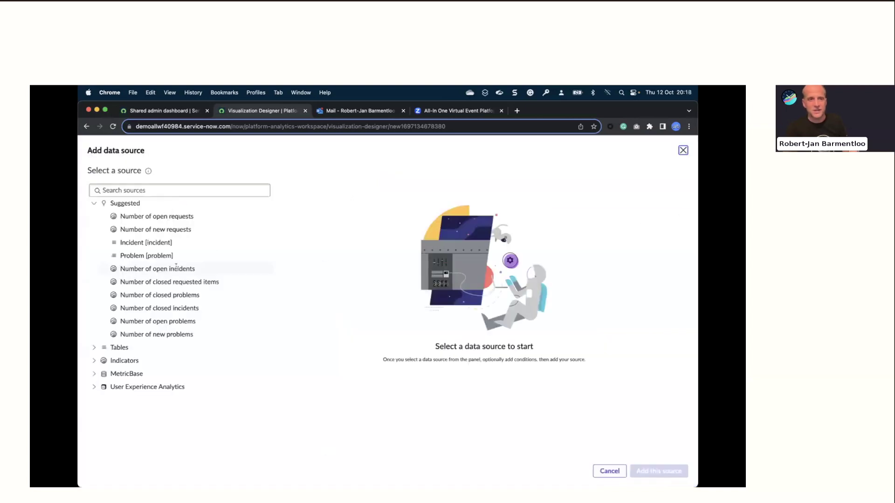
- Collapse the suggested sources and look through the MetricBase and Indicators source groups
click(94, 204)
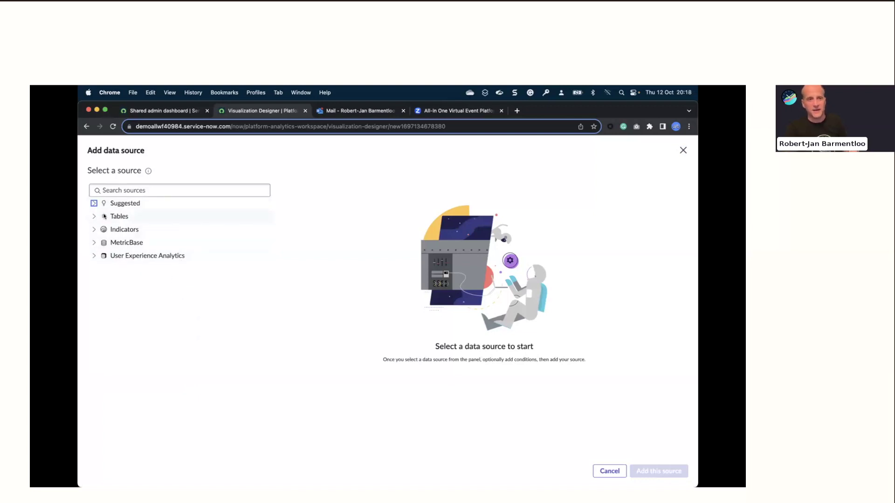
click(94, 244)
click(94, 230)
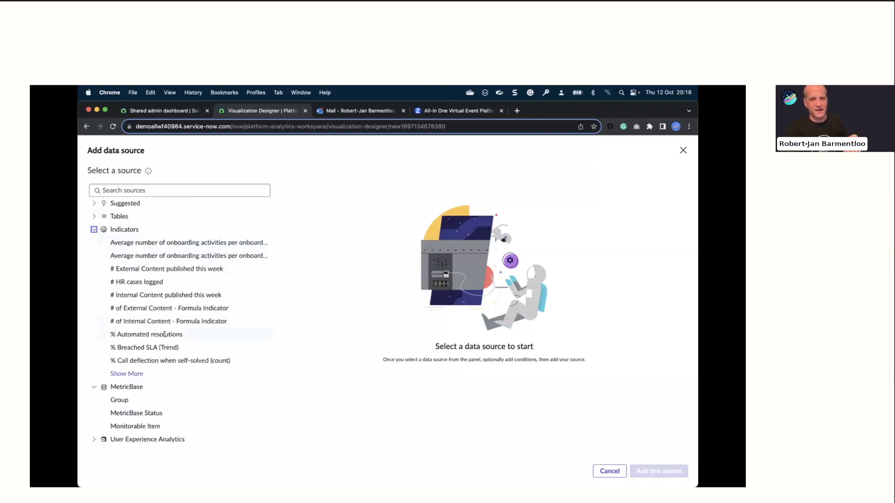
- Search the sources for "incident", preview the Incident table and add the Number of open incidents indicator as the data source
click(149, 192)
text(incident)
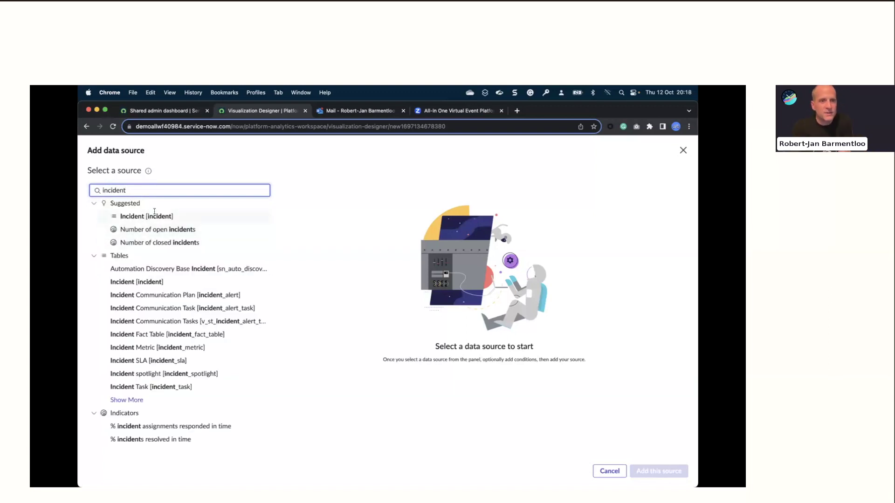
click(146, 228)
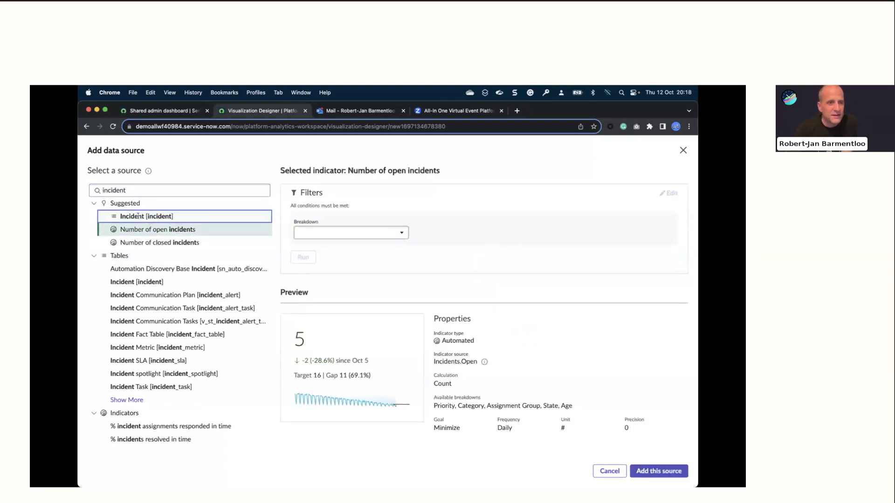
click(138, 215)
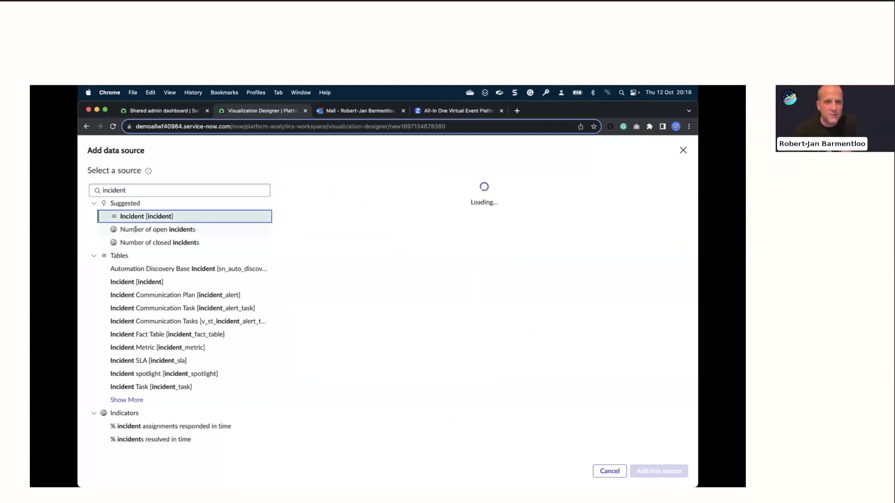
click(135, 230)
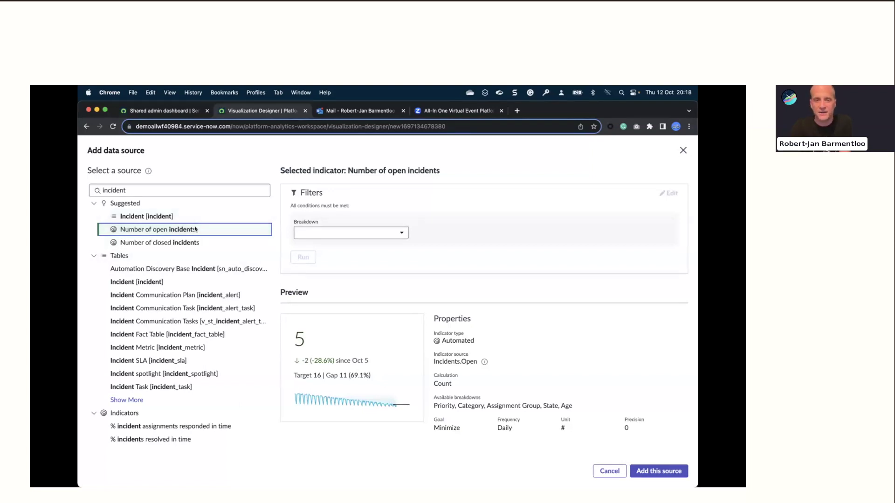
click(165, 217)
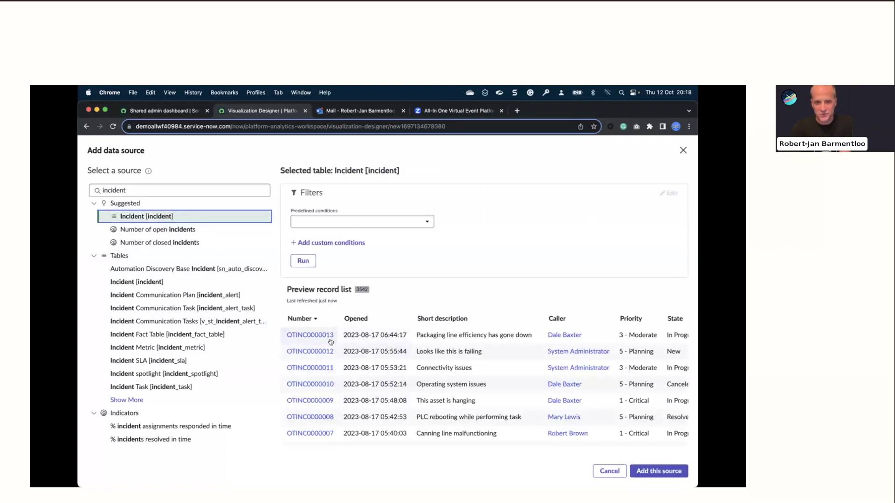
click(186, 229)
click(658, 471)
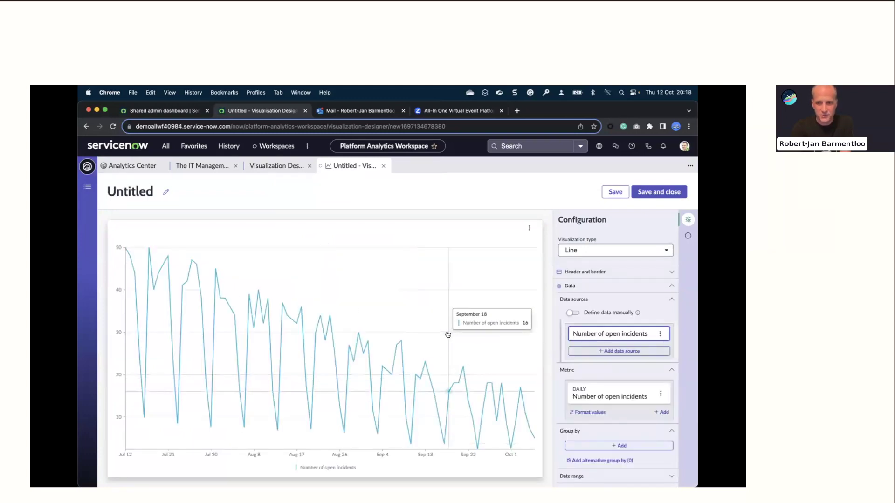
- Show the forecast, forecast range, trend and confidence band on the open incidents line chart
click(627, 253)
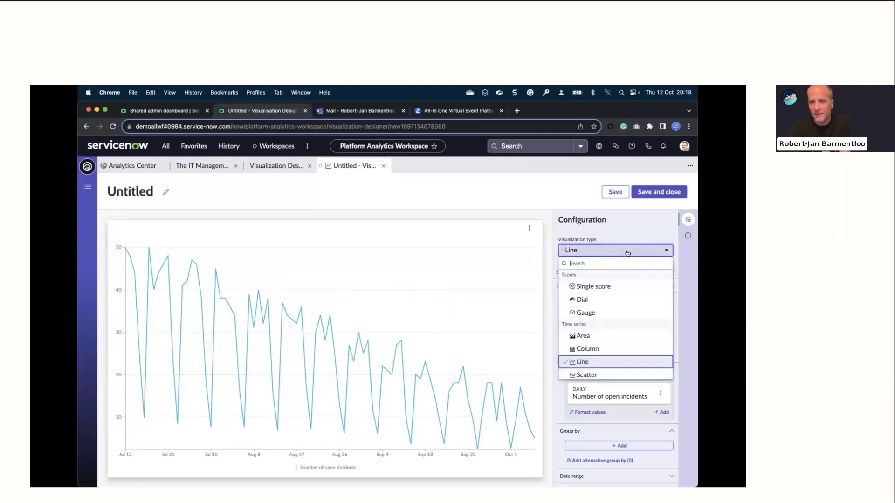
click(627, 253)
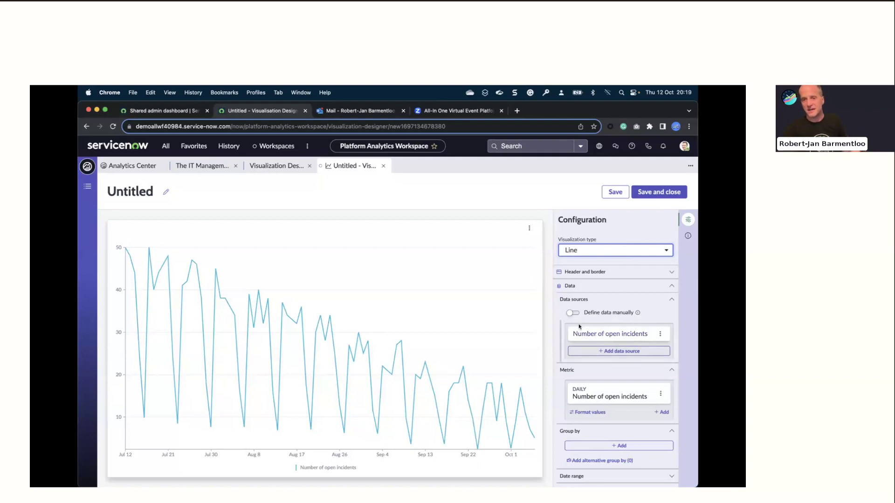
scroll(593, 369, down, 5)
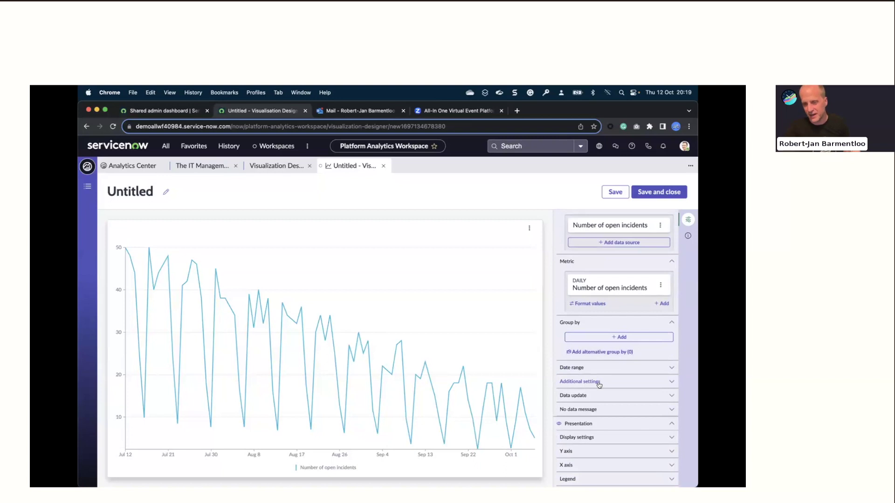
click(599, 382)
scroll(587, 378, down, 1)
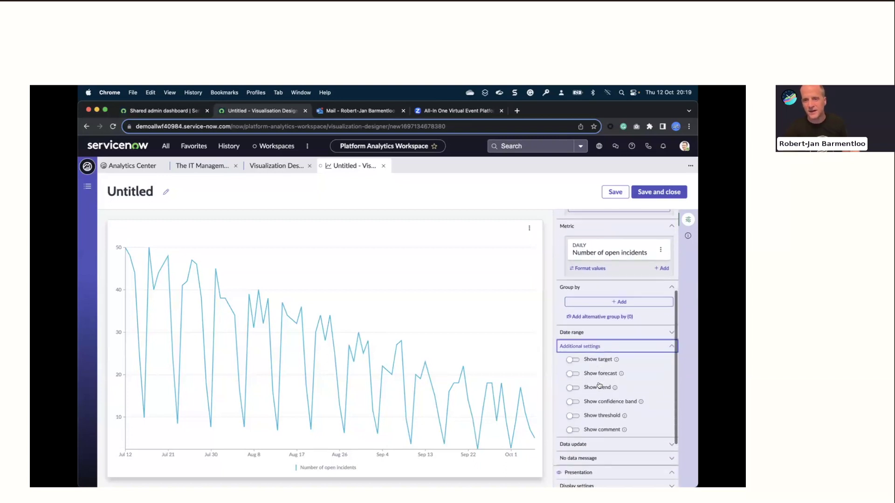
click(573, 373)
click(571, 388)
click(569, 401)
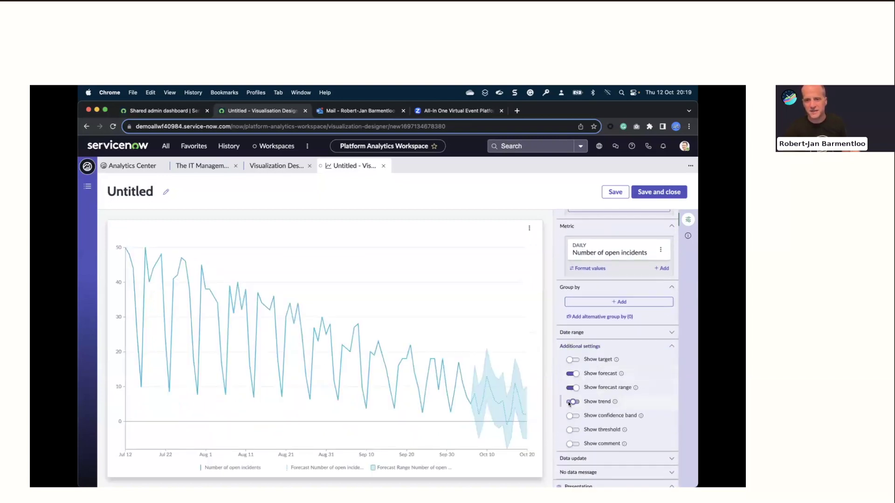
click(571, 415)
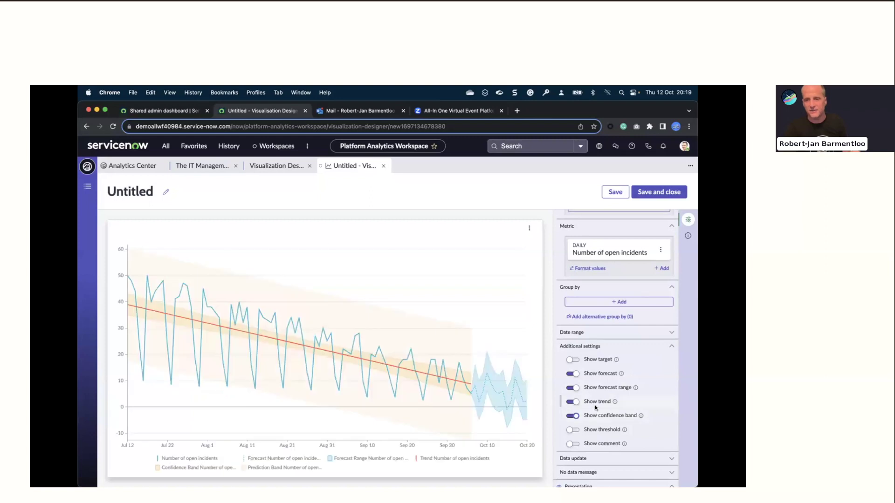
scroll(611, 379, up, 3)
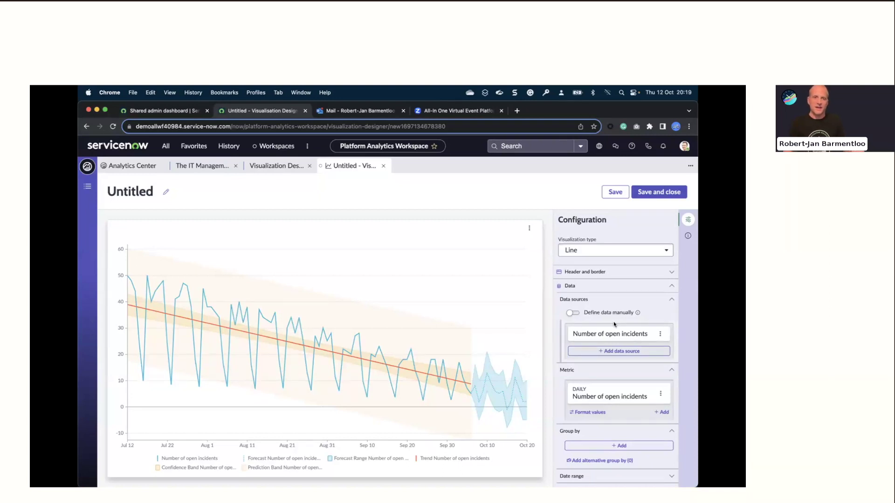
- Go back to The IT Management dashboard and review the analytics insights listed for it
click(201, 166)
click(638, 191)
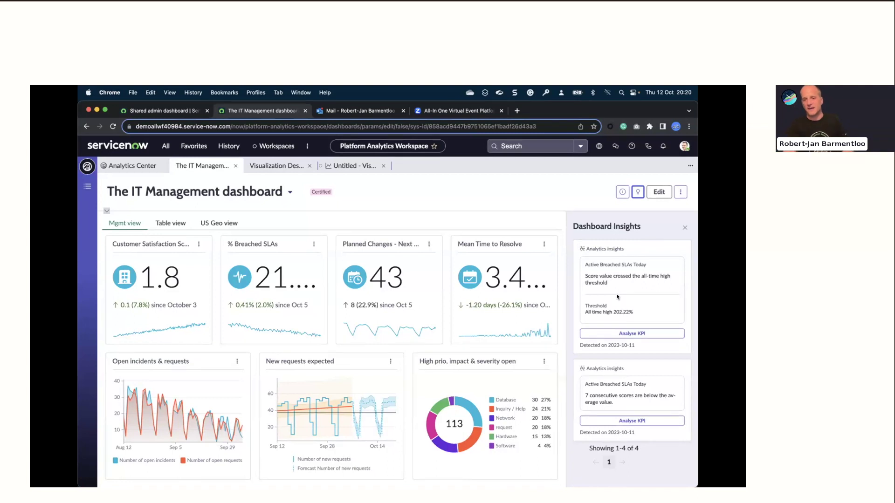
scroll(644, 374, down, 3)
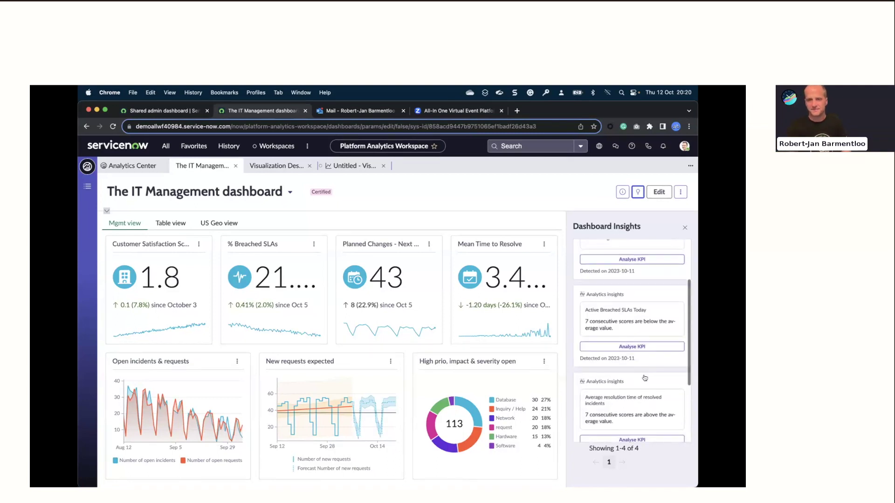
scroll(644, 375, up, 5)
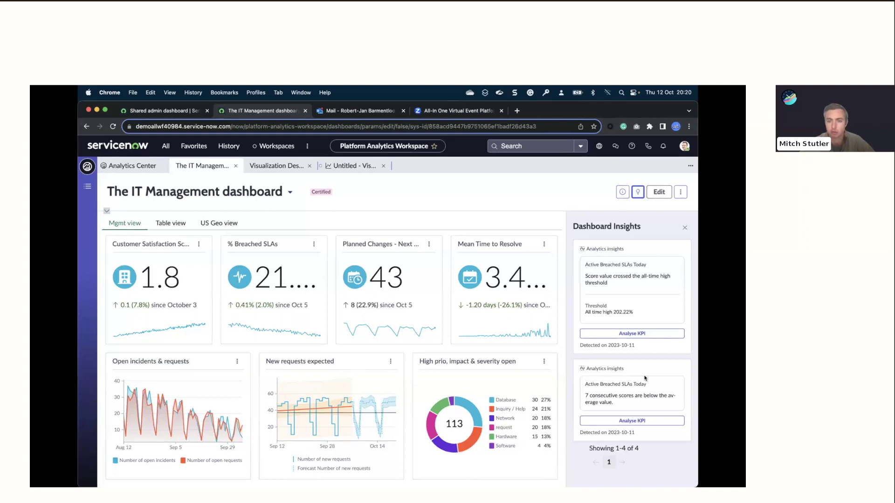
- Return to the untitled open incidents visualization and look through its configuration settings
click(279, 165)
click(352, 166)
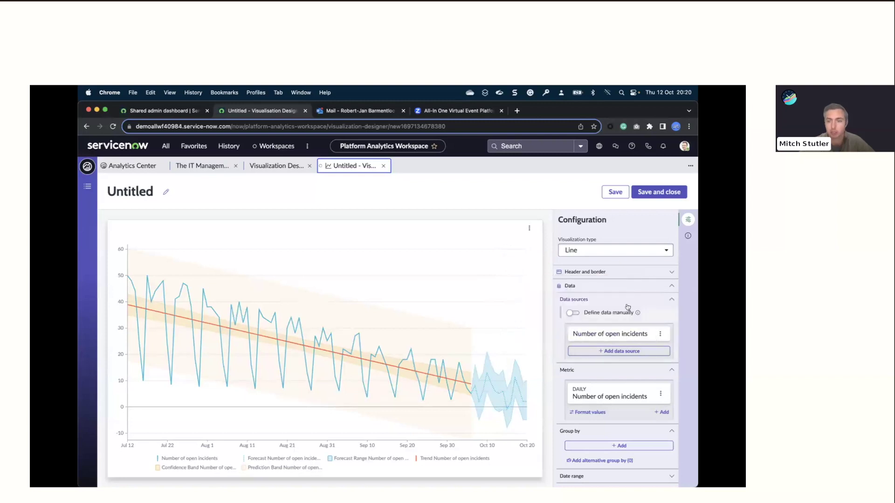
scroll(627, 306, down, 5)
scroll(627, 306, up, 5)
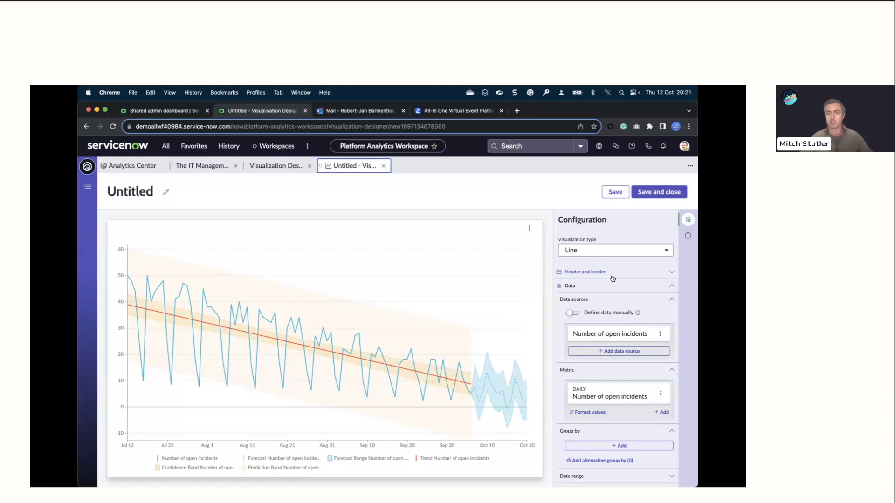
- Inspect the visualization's data source options, including the Tables group, and leave without applying changes
click(610, 334)
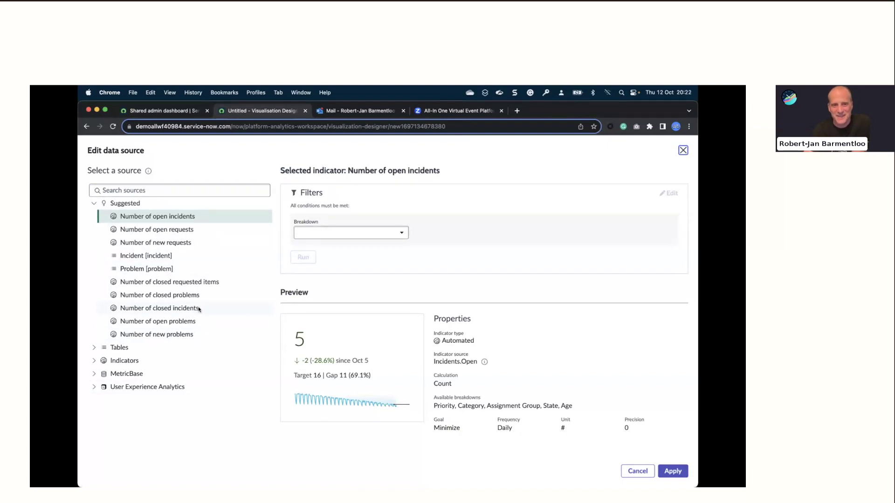
click(94, 203)
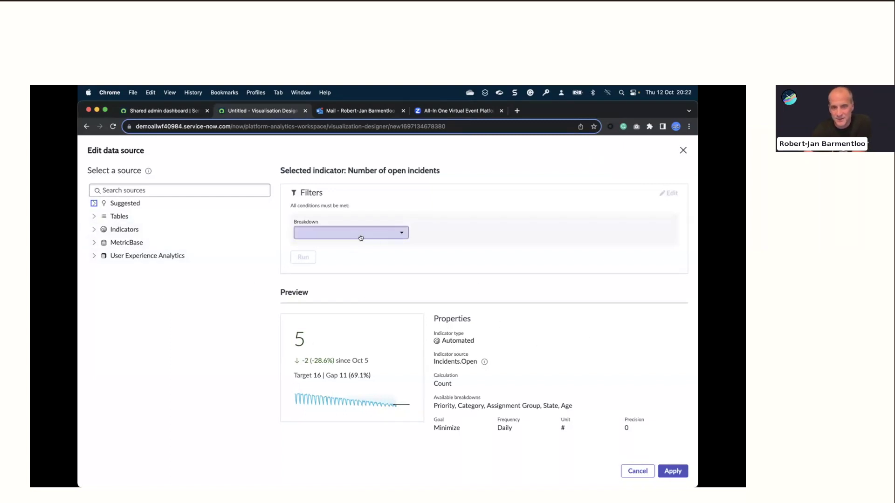
click(99, 219)
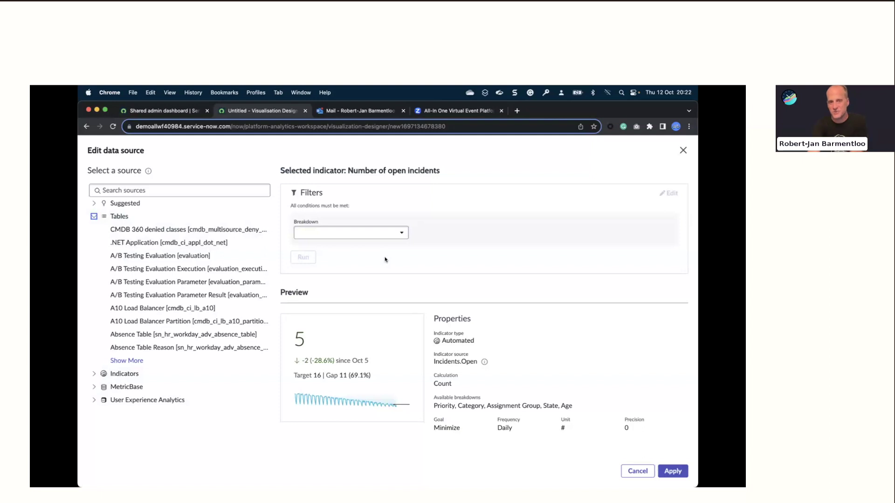
click(636, 471)
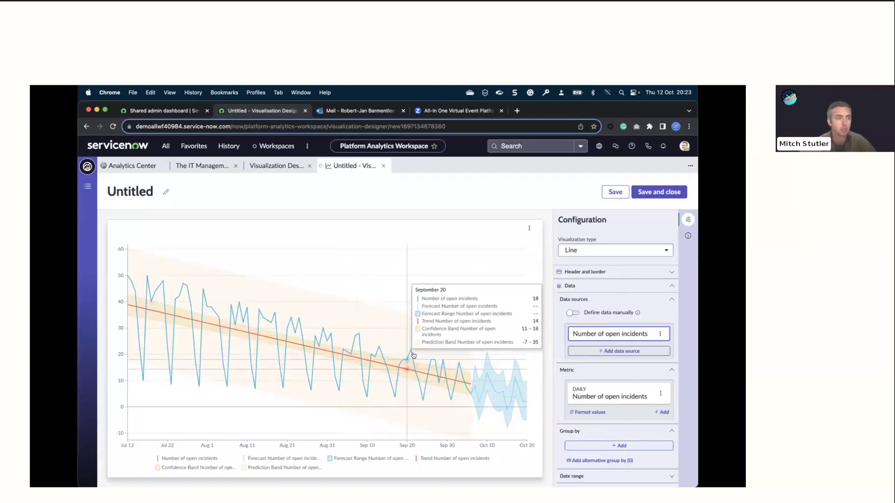
- Reopen The IT Management dashboard, expand and collapse its header container, and close the dashboard insights
click(219, 164)
click(106, 210)
click(106, 211)
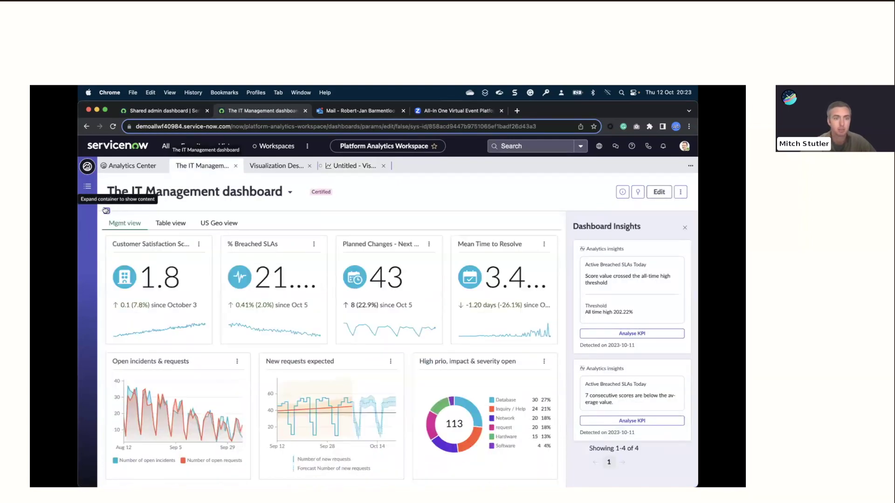
click(684, 227)
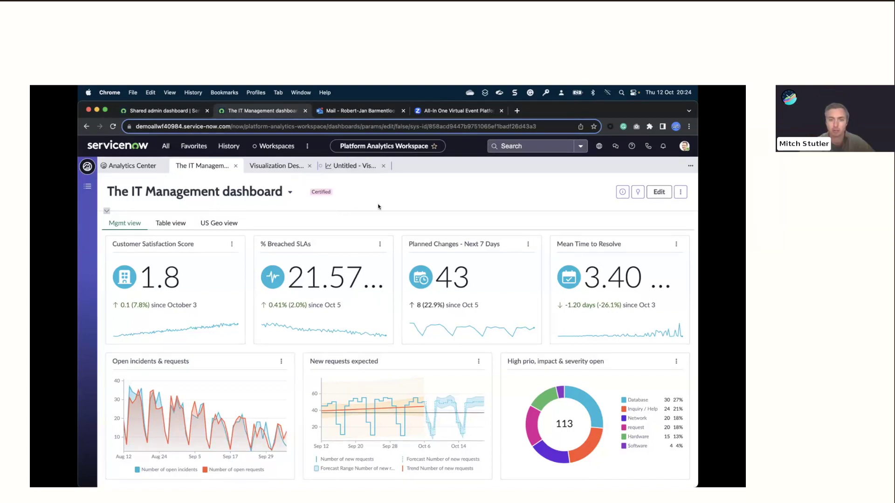
- Return to the Analytics Center's Data Visualizations list and pin the navigator of all applications beside it
click(277, 166)
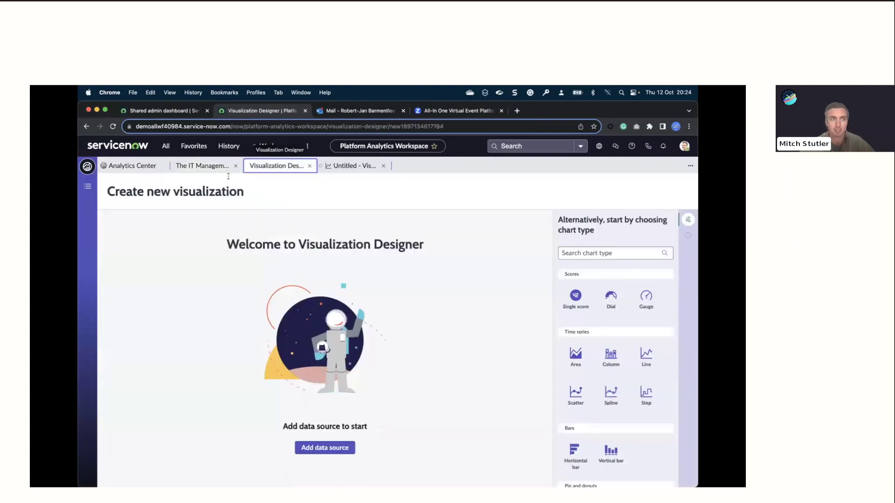
click(115, 165)
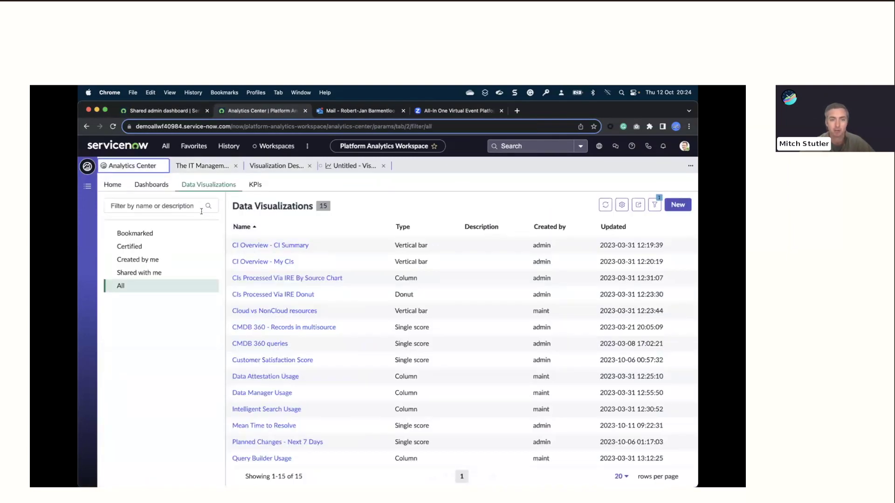
click(166, 146)
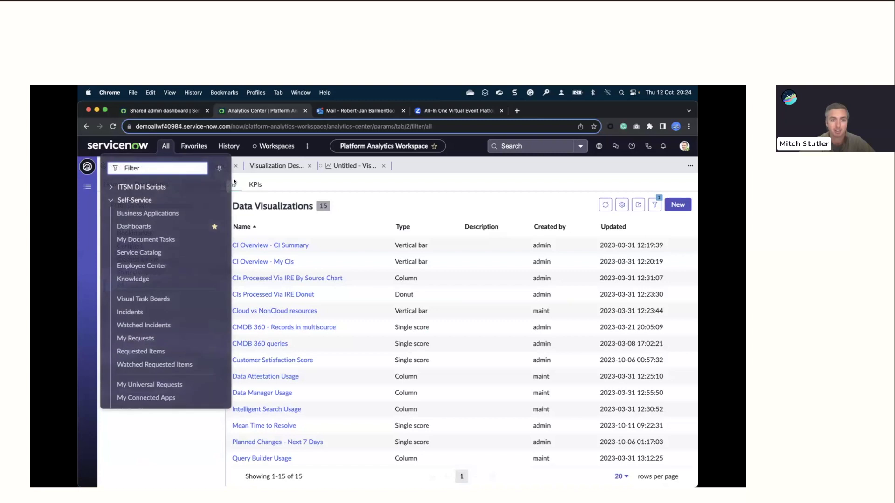
click(218, 169)
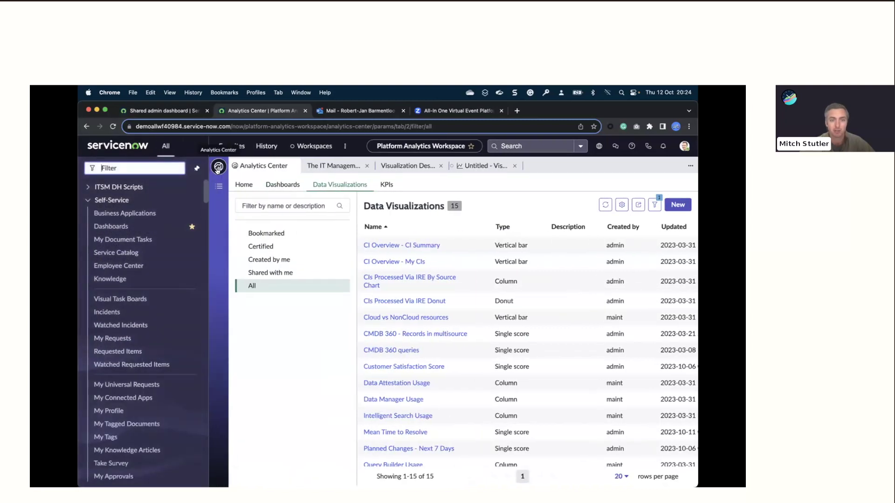